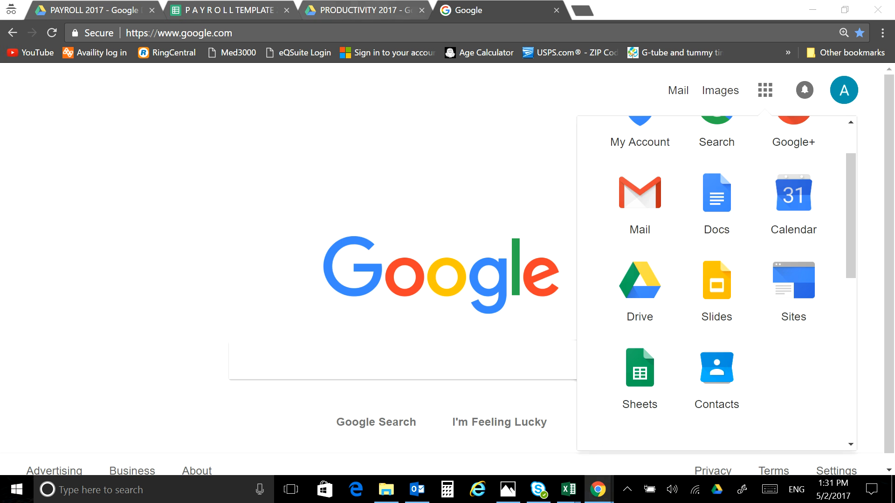
Open the Happy Therapist Productivity spreadsheet from the PRODUCTIVITY 2017 Drive folder
click(359, 9)
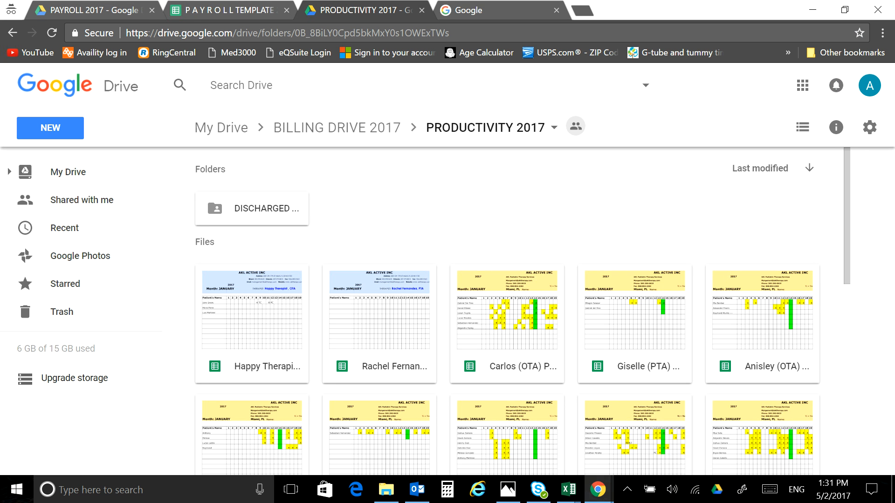
double_click(251, 325)
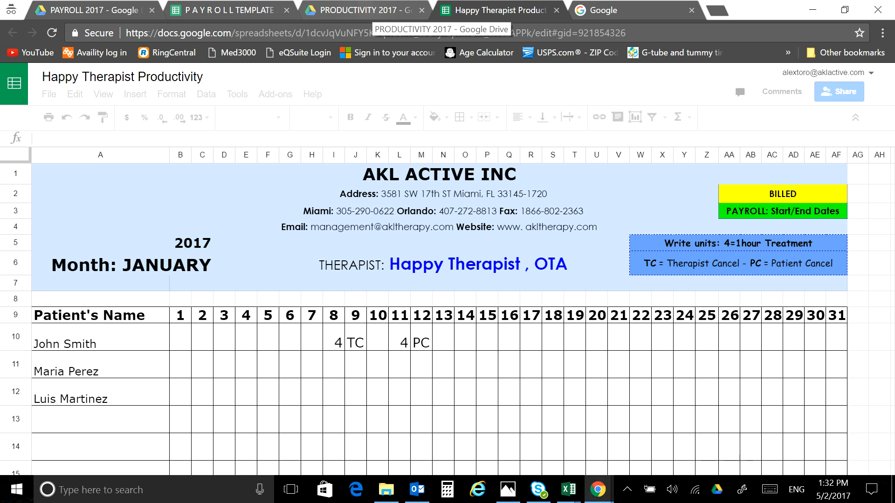
click(363, 10)
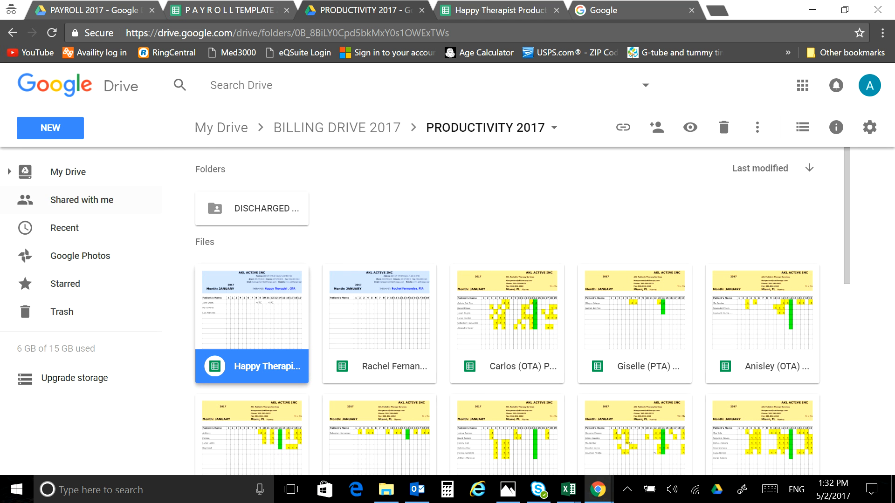
click(499, 9)
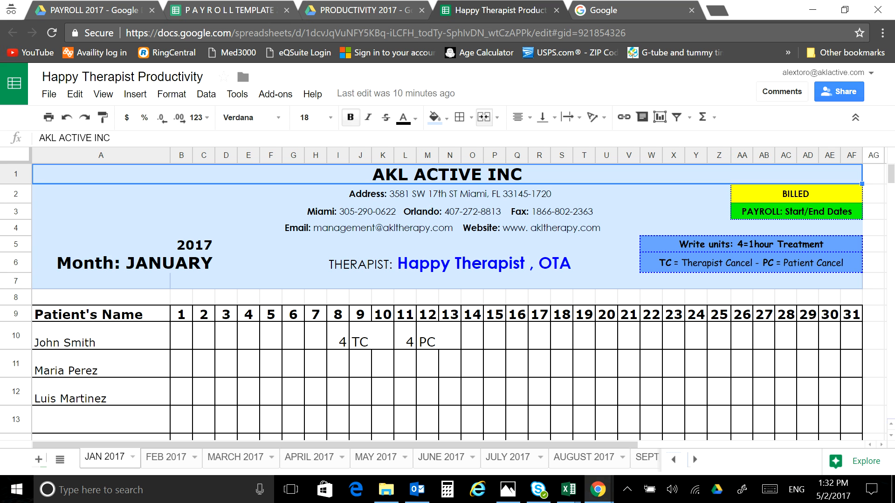
Clear the first patient's entries for days 9 through 12 on the JAN 2017 sheet
scroll(448, 298, down, 3)
scroll(448, 298, up, 1)
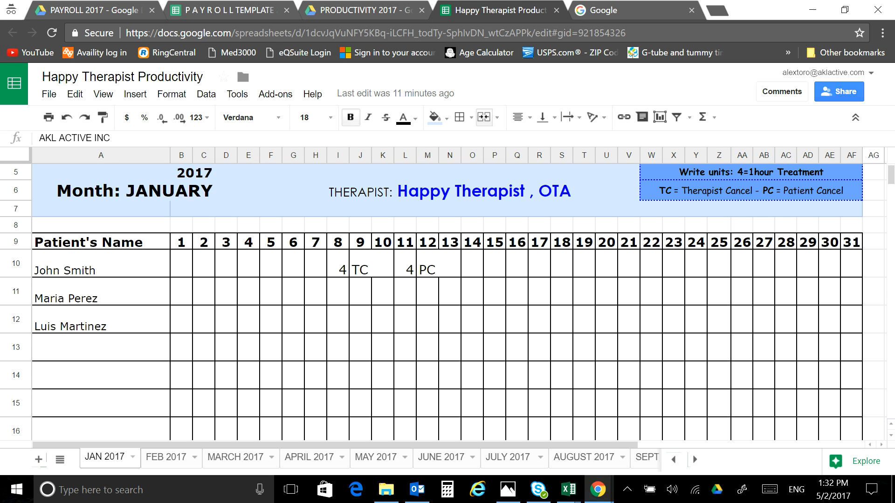
scroll(447, 298, up, 1)
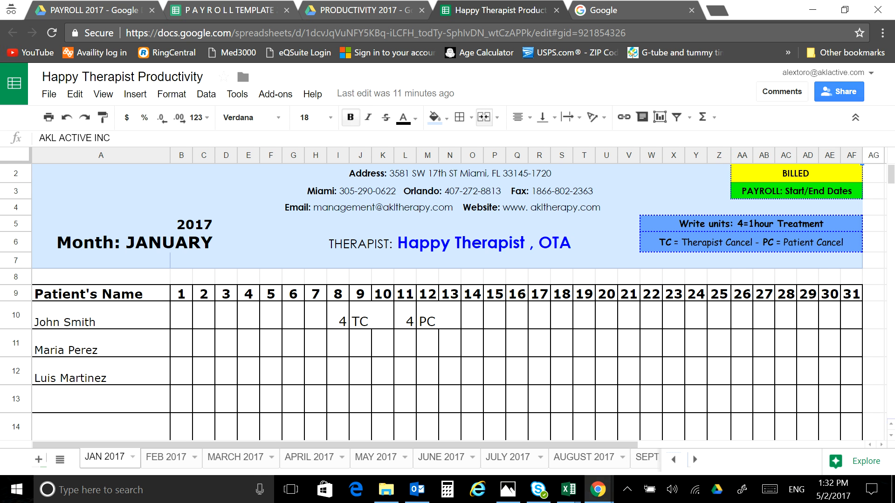
click(361, 317)
drag(427, 317, 361, 317)
key(Delete)
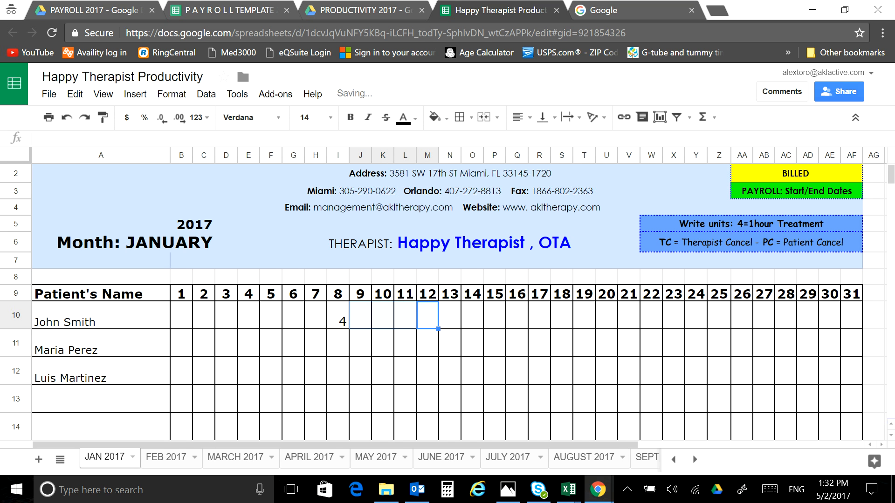
click(427, 371)
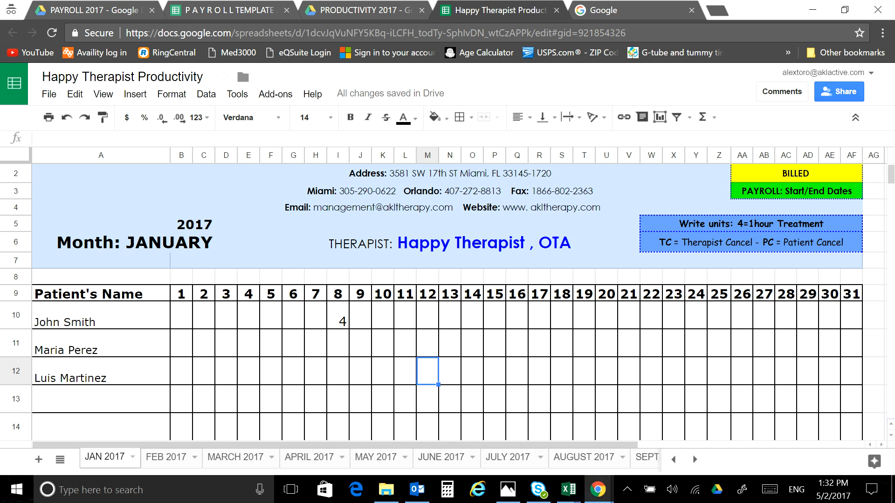
click(338, 315)
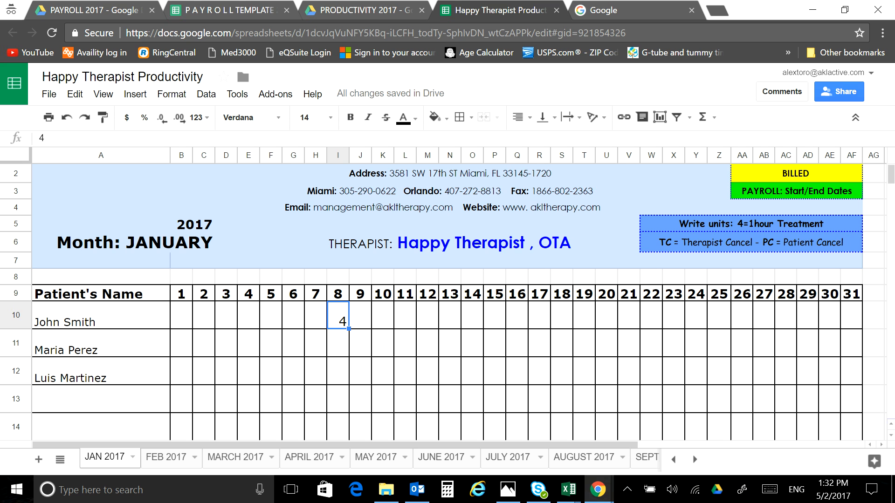
click(361, 372)
click(338, 315)
click(361, 344)
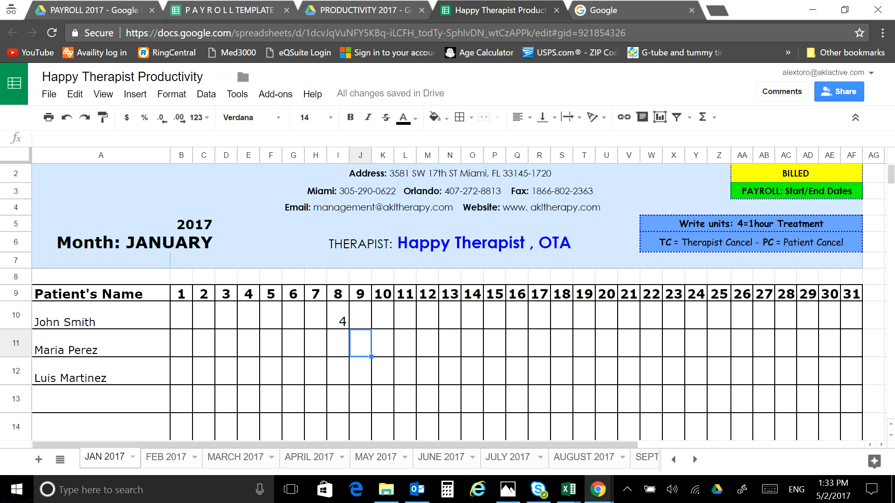
Record a therapist cancellation, TC, for the first patient on day 11
click(405, 294)
click(405, 316)
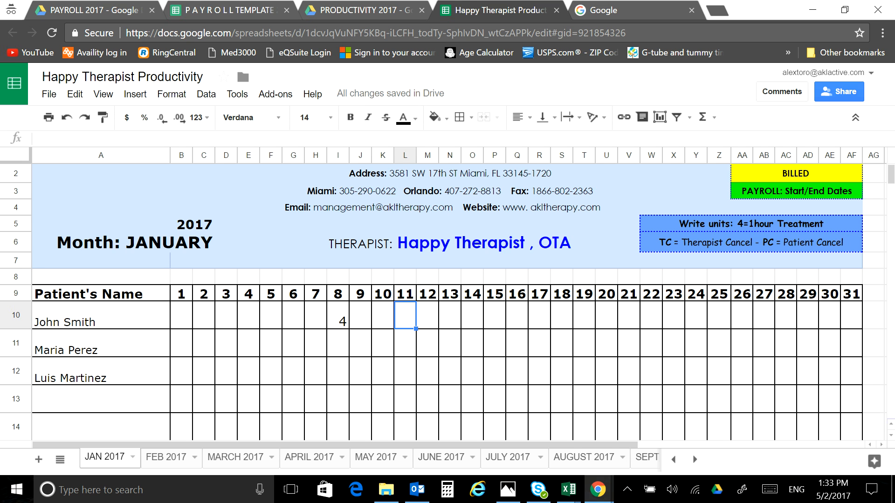
text(TC)
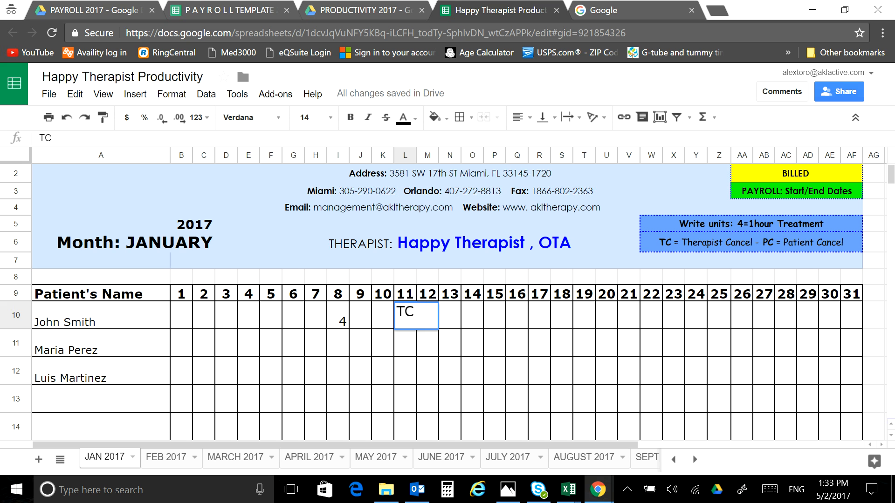
key(Right)
key(Down)
key(Up)
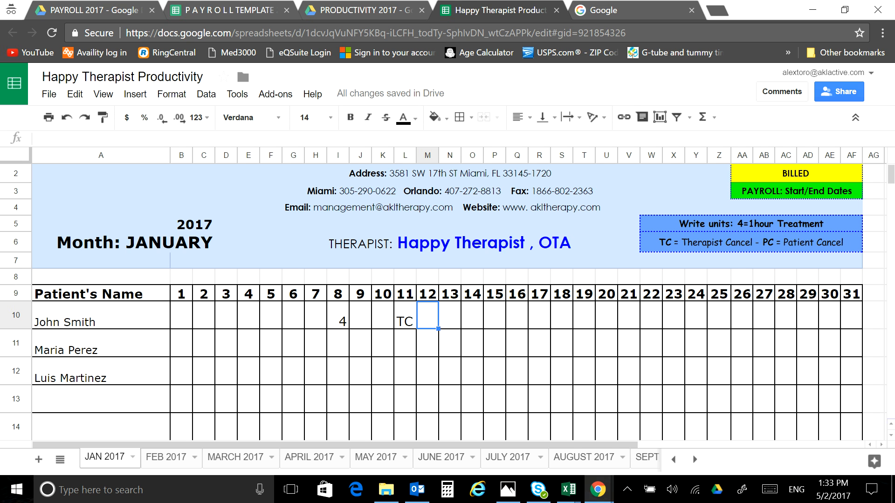
Enter 4 units on day 12 and PC on day 13 for the first patient
key(Right)
key(Right)
key(Left)
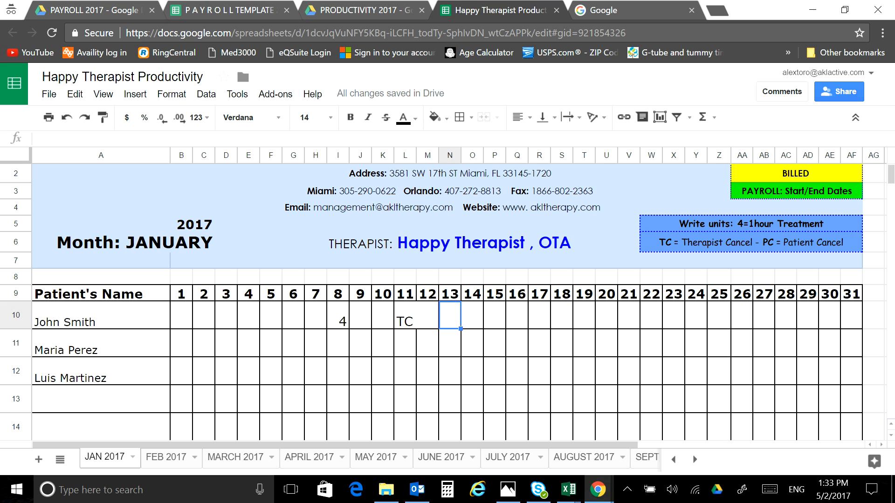
key(Left)
text(4)
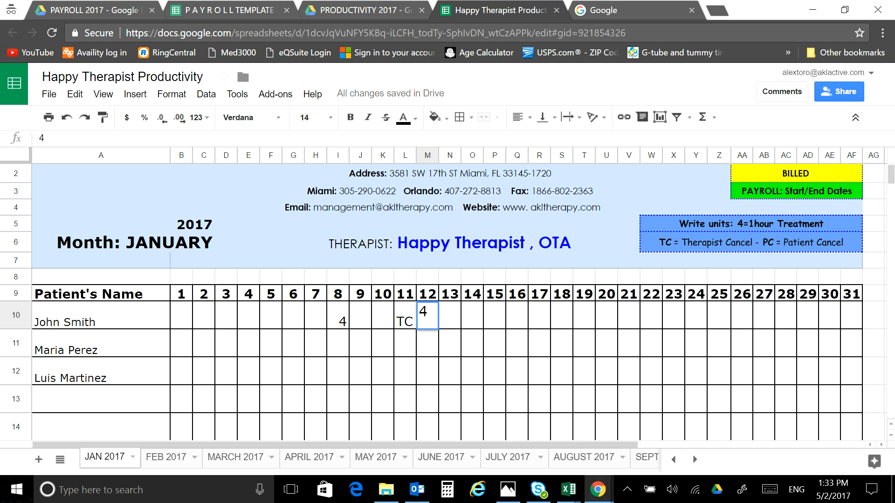
key(Right)
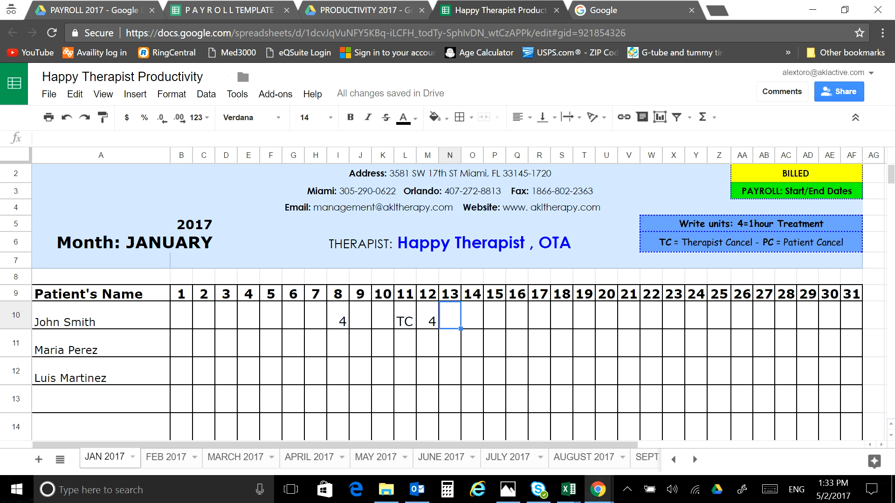
text(PC)
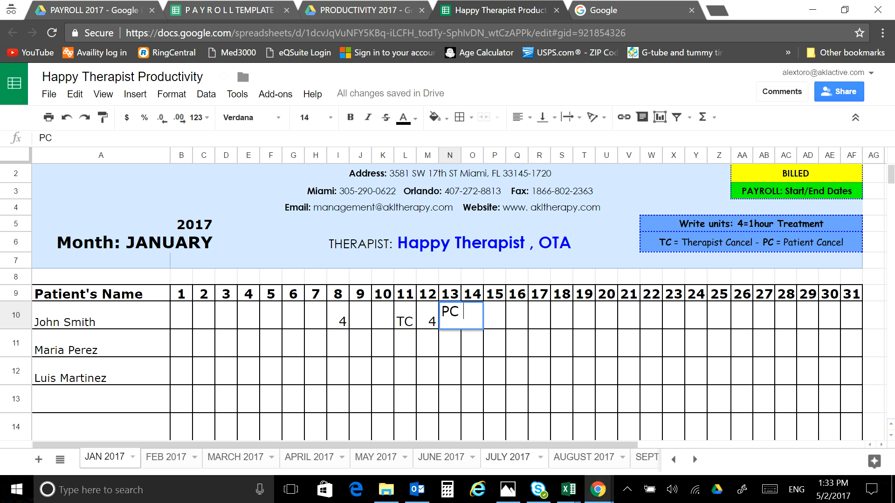
click(472, 372)
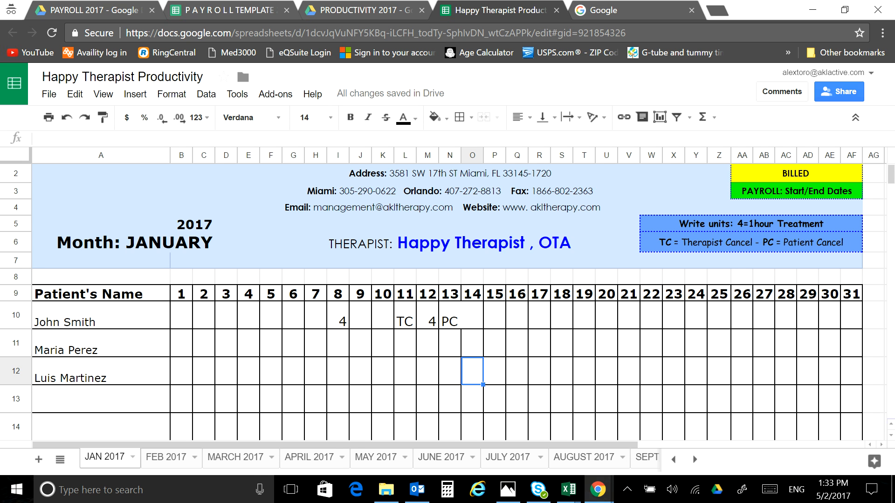
click(406, 316)
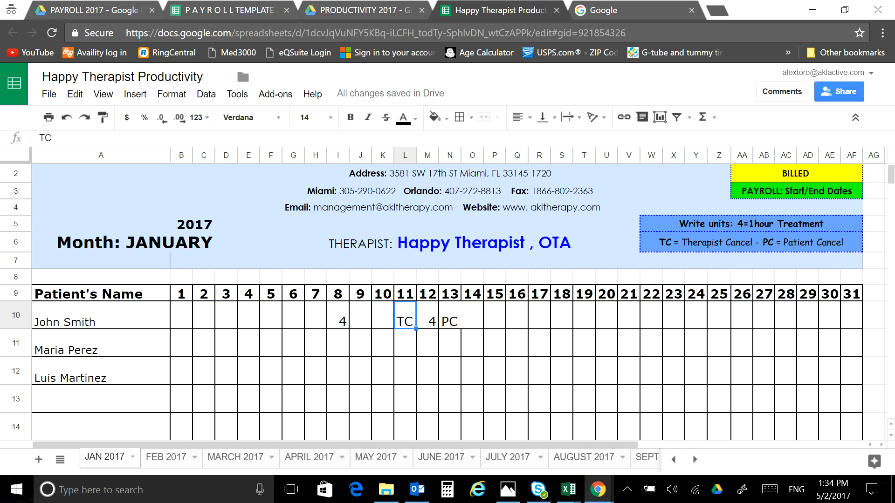
click(405, 344)
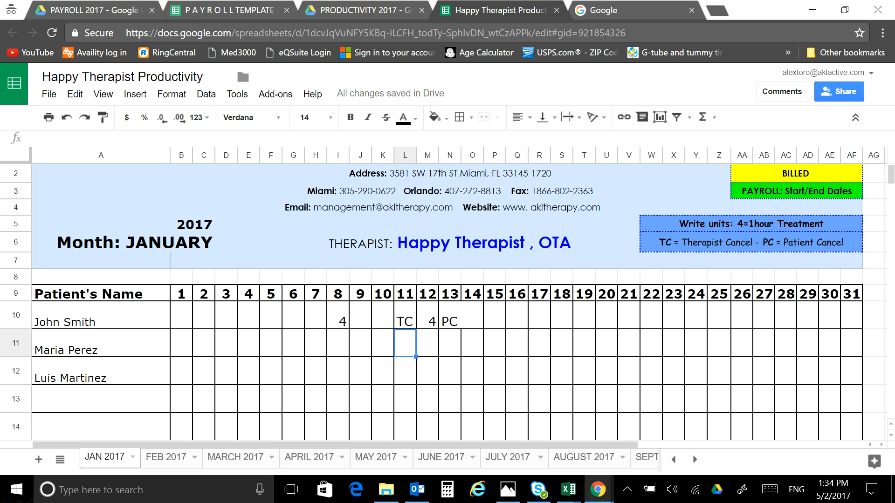
click(405, 316)
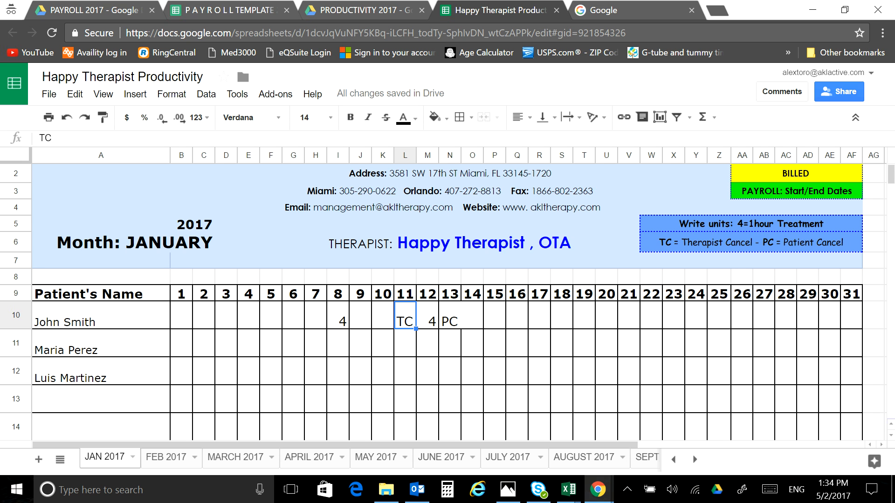
click(360, 344)
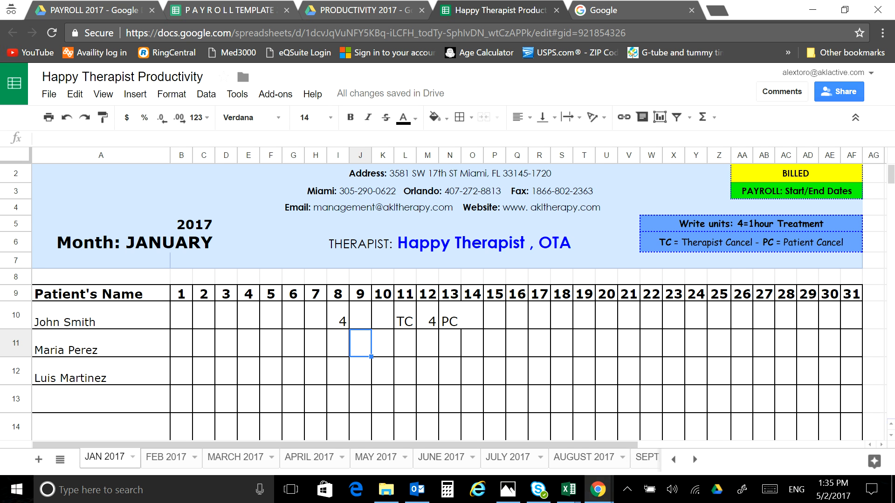
key(Right)
key(Left)
click(517, 371)
Enter 4 units for the second patient on each of days 10, 11 and 12
click(383, 343)
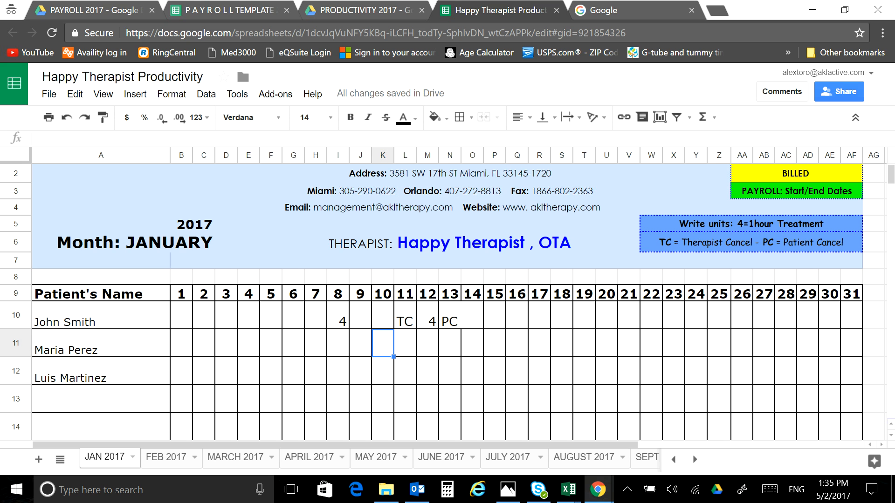
text(4)
key(Tab)
text(4)
key(Tab)
text(4)
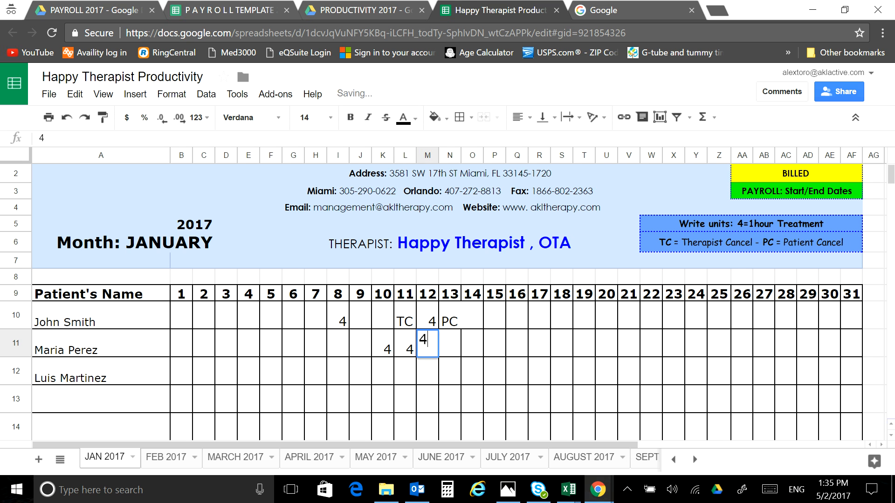
Enter 4 units for the third patient on each of days 9, 11 and 14
click(406, 372)
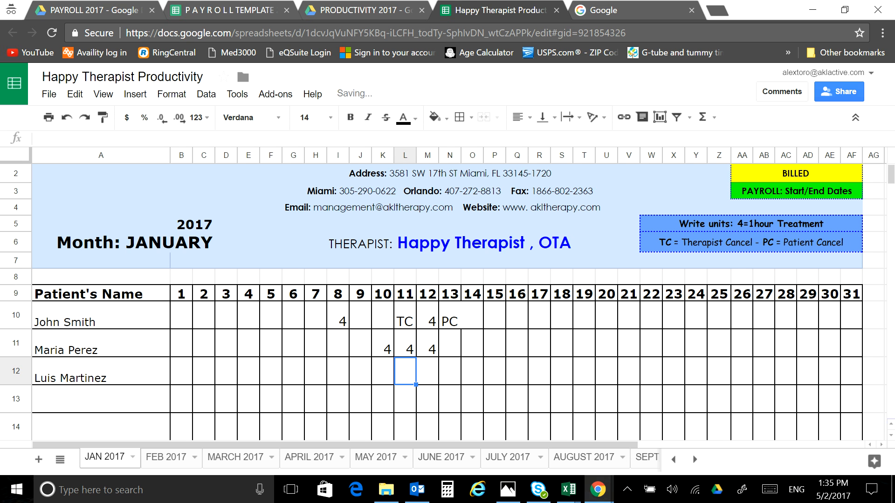
key(Left)
key(Left)
text(4)
key(Right)
key(Right)
text(4)
click(472, 372)
text(4)
click(427, 427)
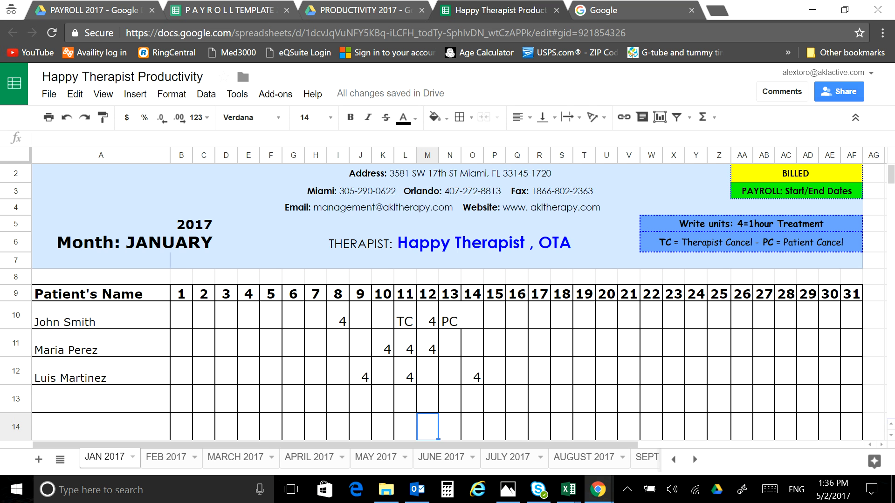
Switch to the P A Y R O L L TEMPLATE 2017 spreadsheet
scroll(447, 298, down, 1)
scroll(447, 298, up, 1)
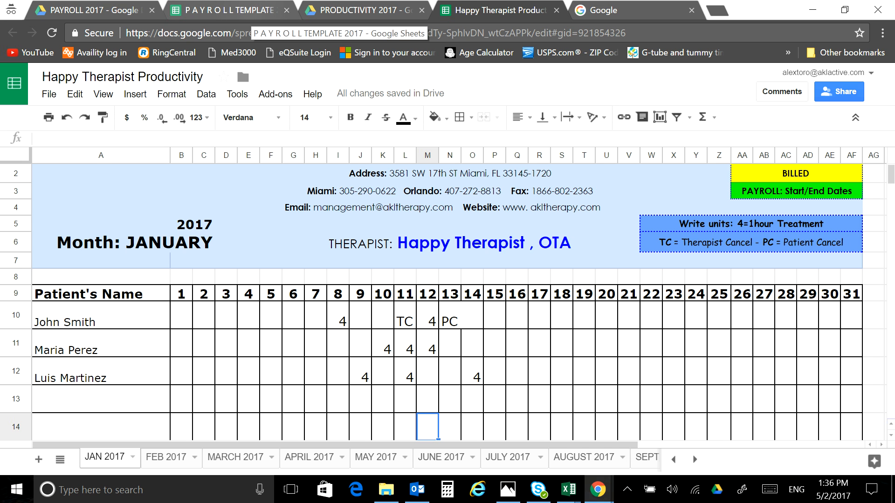
click(223, 9)
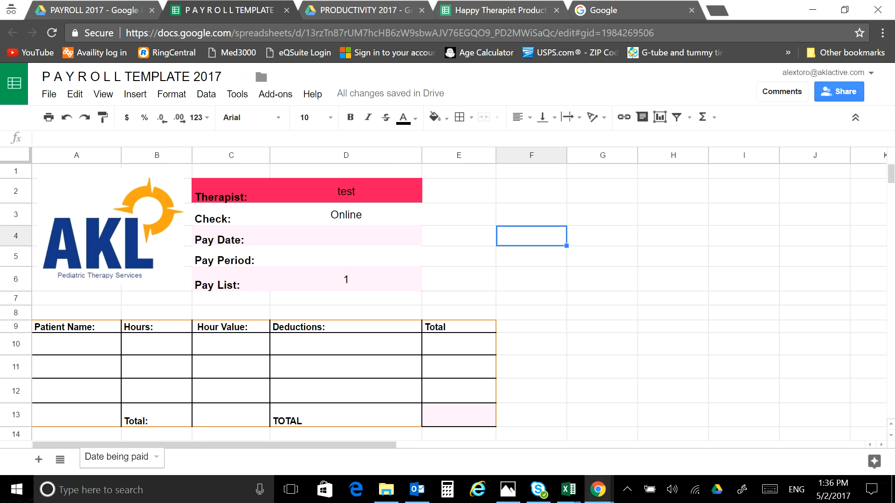
Fill the three Patient Name rows with the first patient's full name and the placeholders fdd and fdfe
scroll(448, 299, down, 1)
scroll(447, 298, up, 1)
scroll(448, 298, down, 1)
click(77, 282)
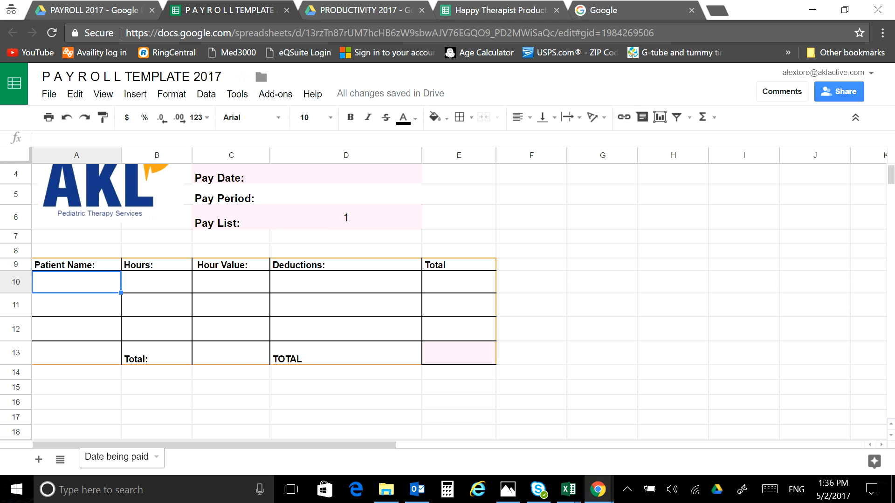
text(Jo)
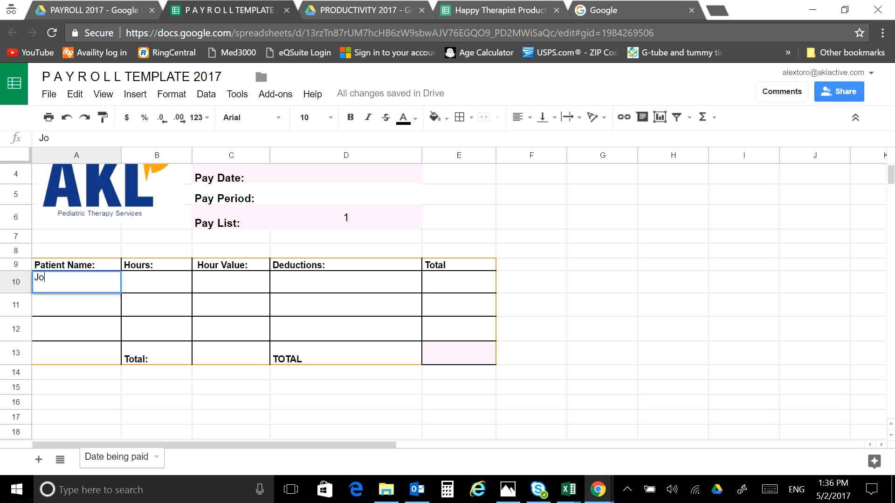
text(hn Smith)
key(Return)
text(fdd)
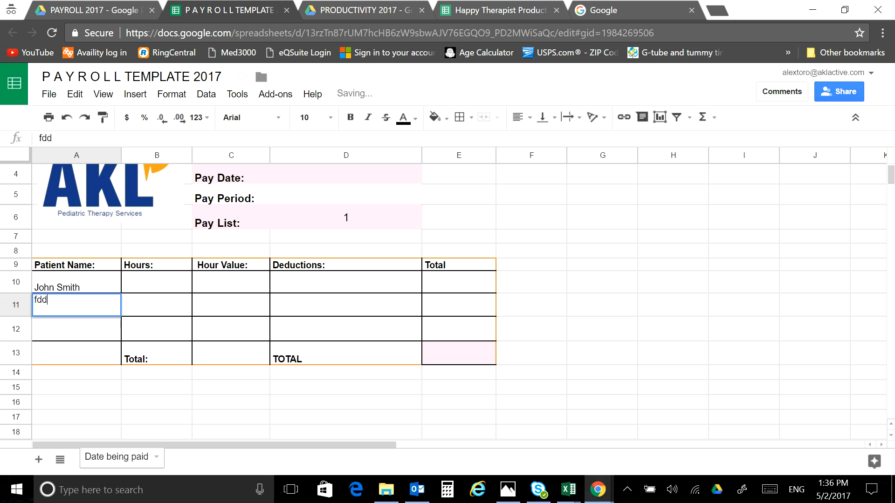
key(Return)
text(fdfe)
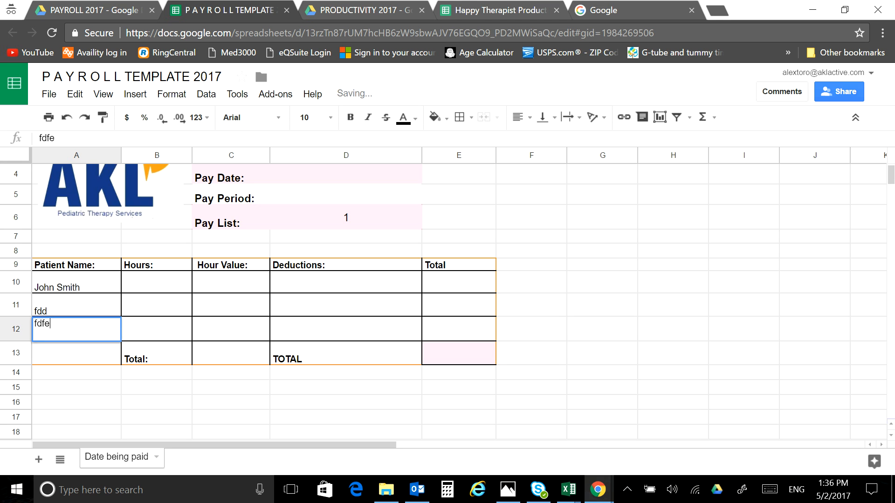
Check the first patient's units in the productivity sheet and enter 2 as their hours in the payroll template
click(156, 282)
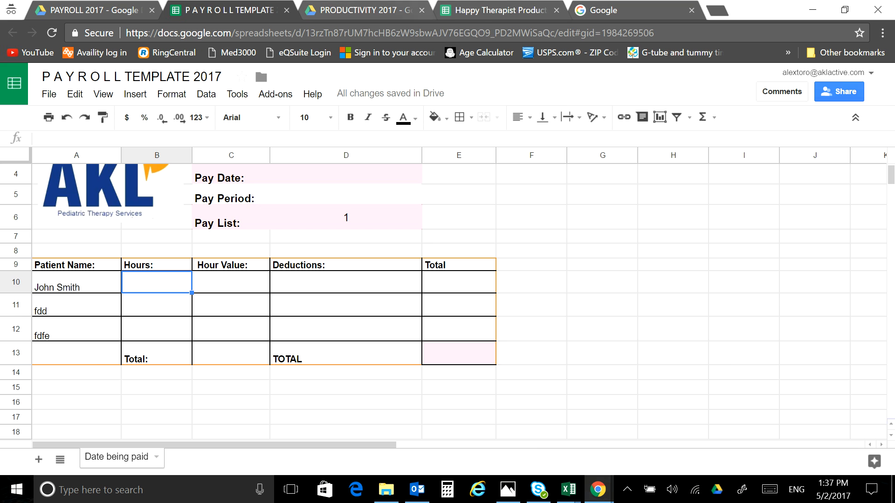
click(499, 10)
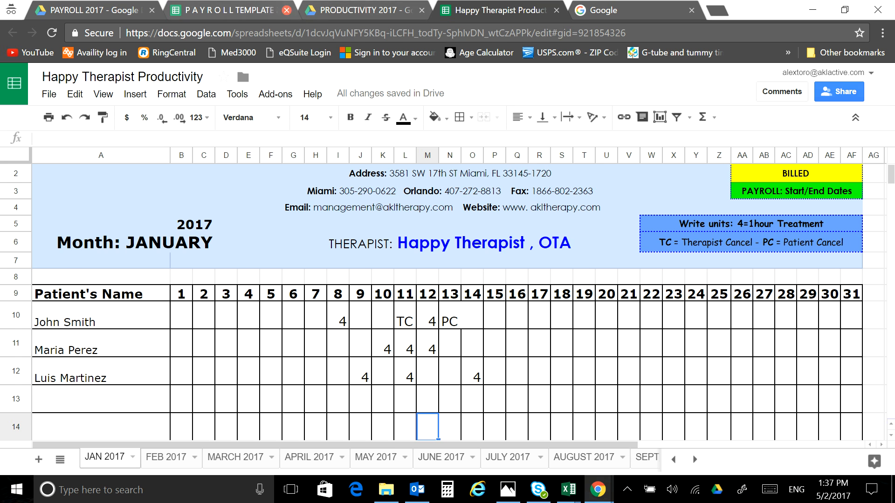
click(252, 10)
text(2)
key(Tab)
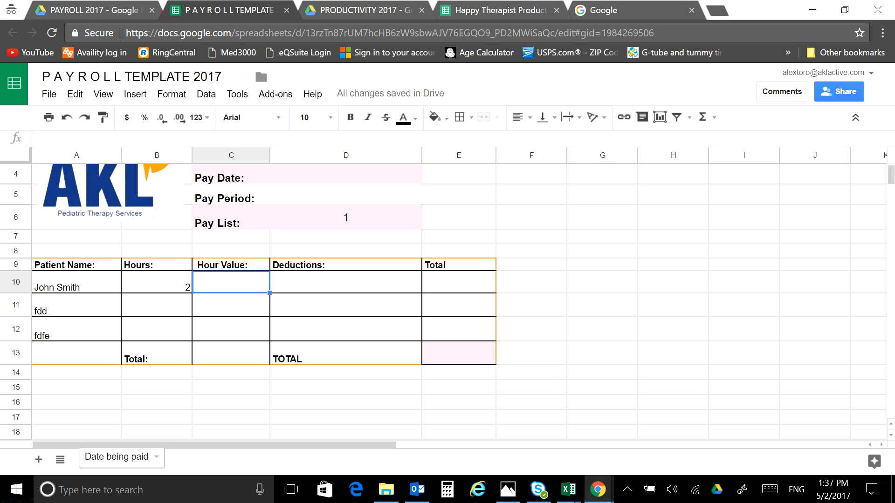
Look over the first patient's Total cell in the payroll template, the PAYROLL 2017 Drive folder, and the Happy Therapist Productivity sheet
click(459, 283)
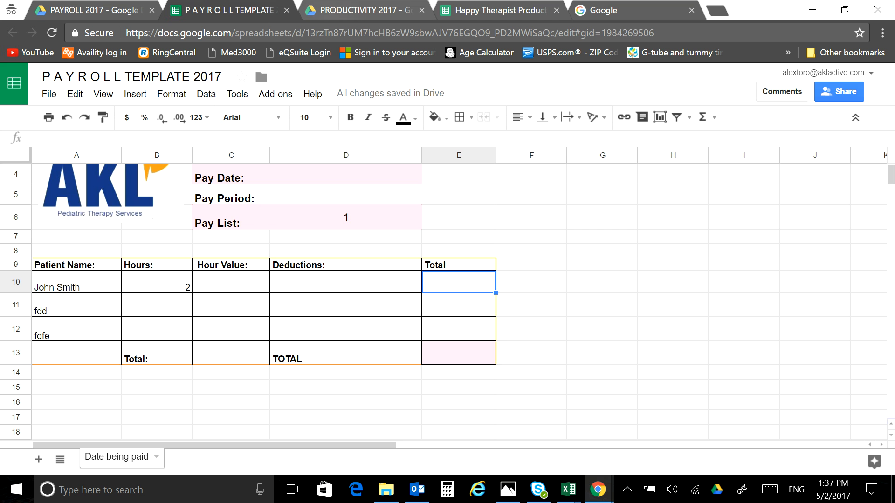
click(88, 10)
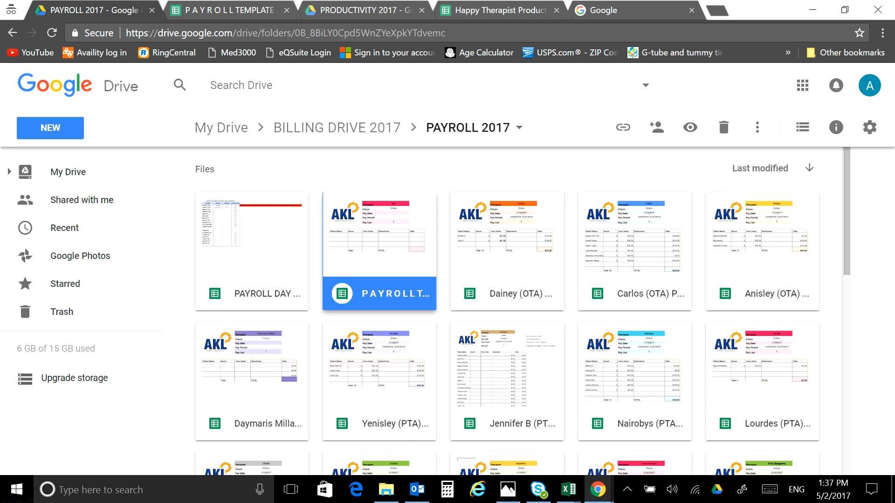
click(224, 10)
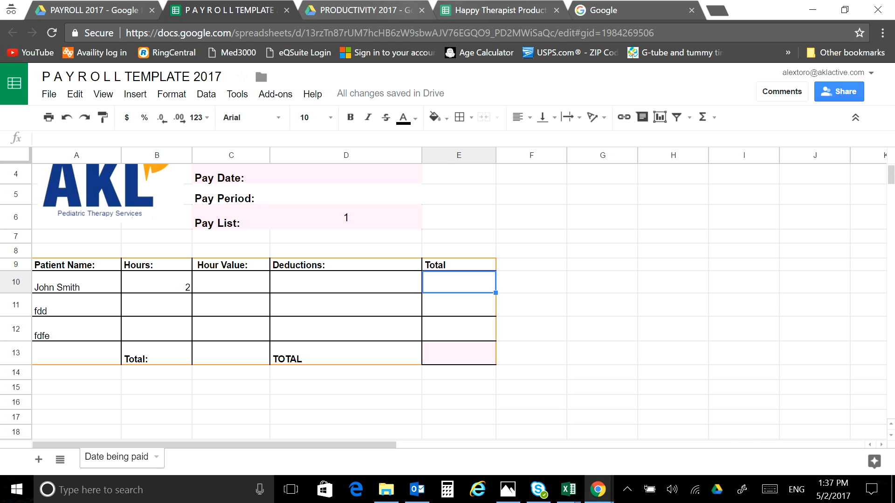
click(466, 10)
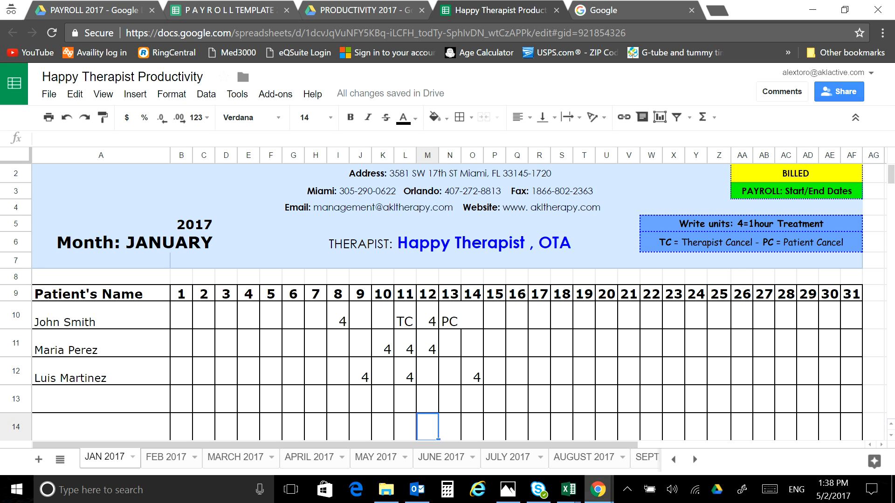
click(598, 490)
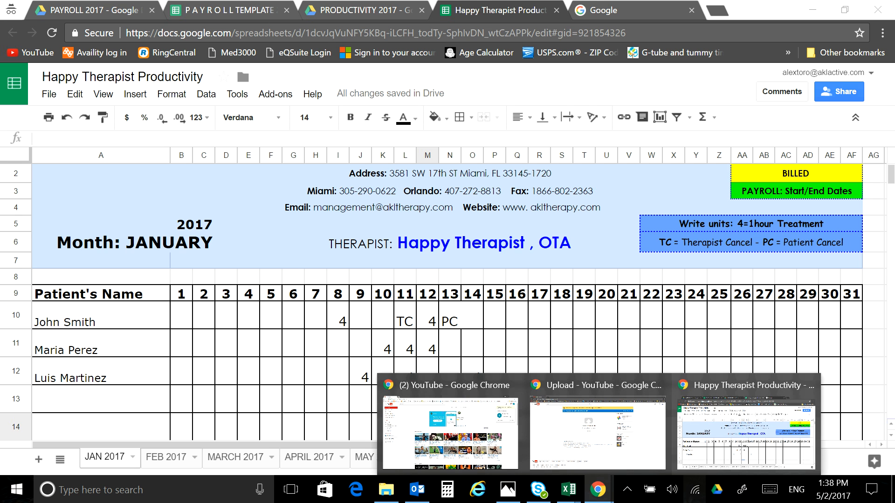
click(628, 490)
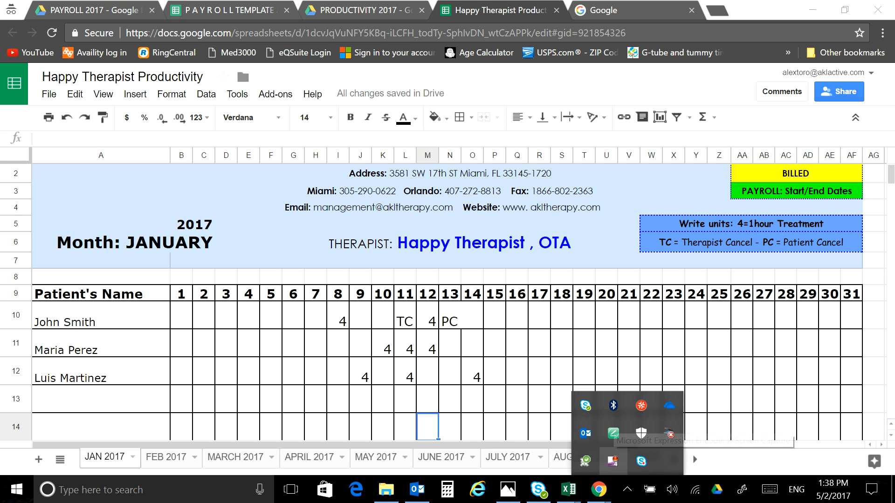